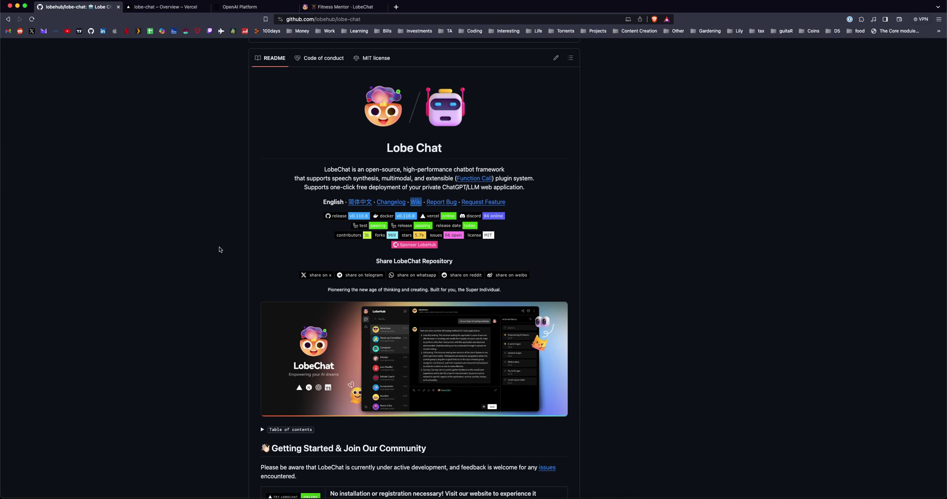
- Read through the LobeChat README on GitHub, from the introduction to the Function Calling Plugin System feature
scroll(256, 230, "down", 1)
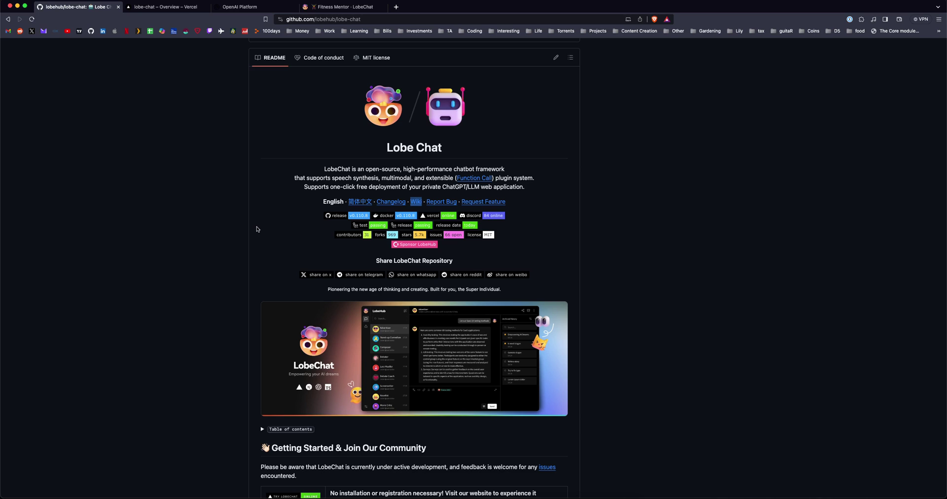
scroll(257, 229, "down", 5)
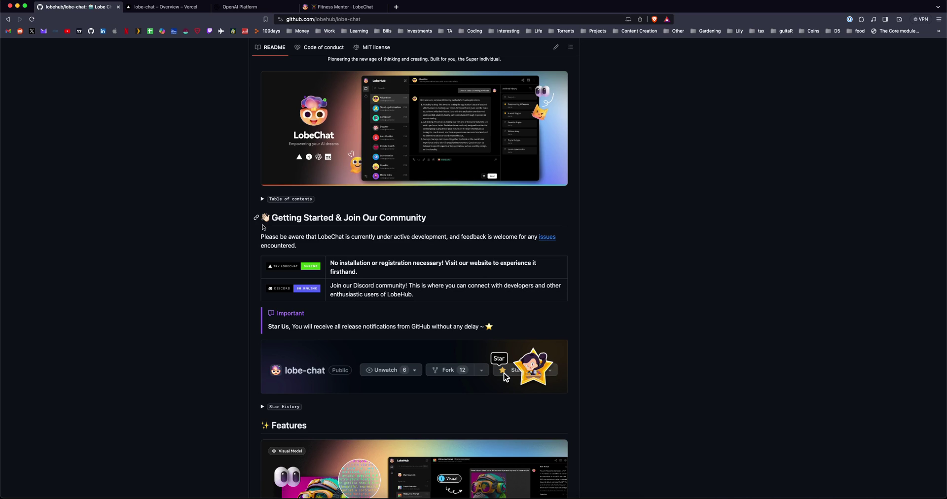
scroll(263, 228, "down", 5)
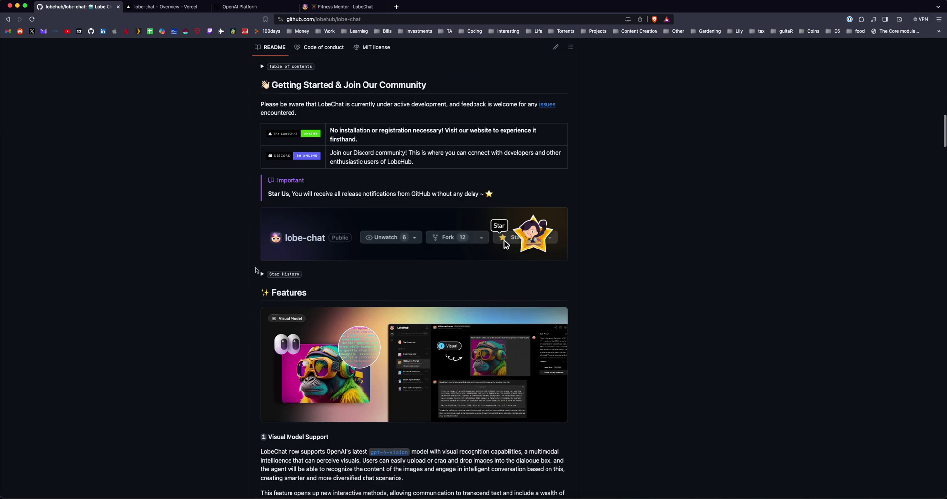
scroll(255, 277, "down", 4)
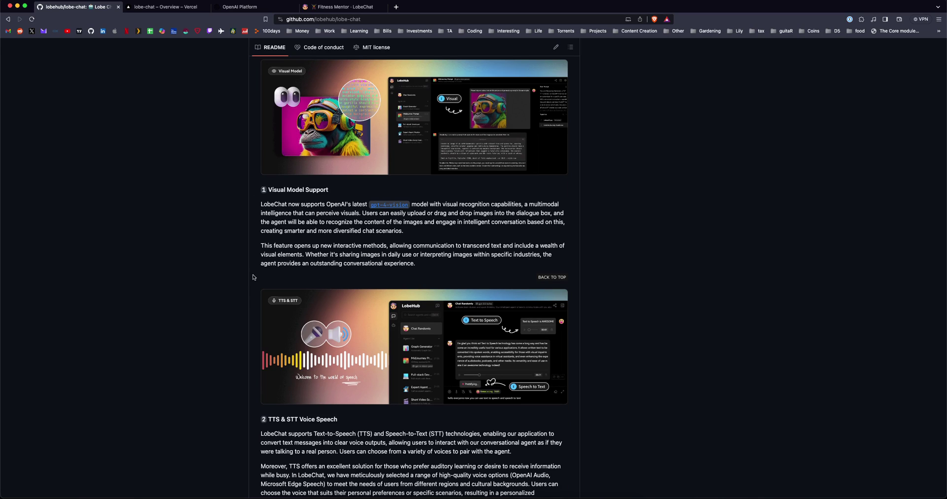
scroll(254, 278, "down", 10)
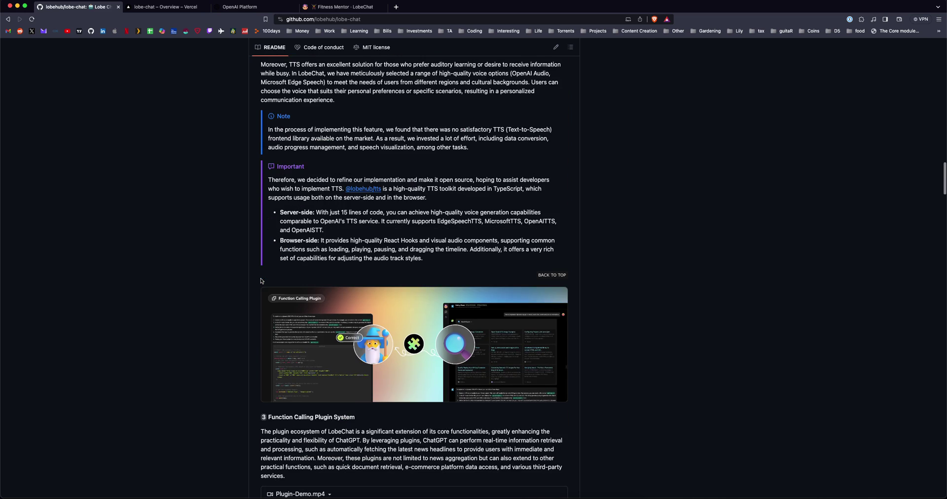
scroll(261, 281, "down", 8)
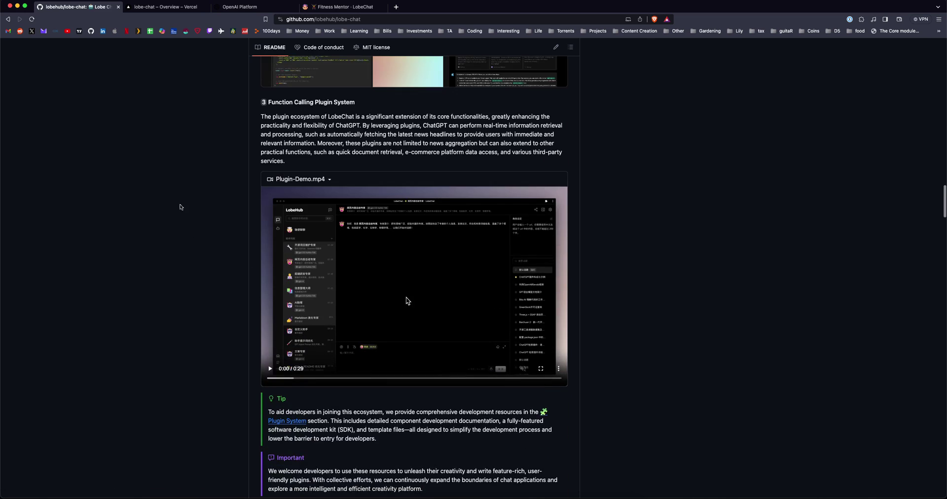
- Switch to the LobeChat app and review the language models available to the Fitness Mentor agent
key("super+4")
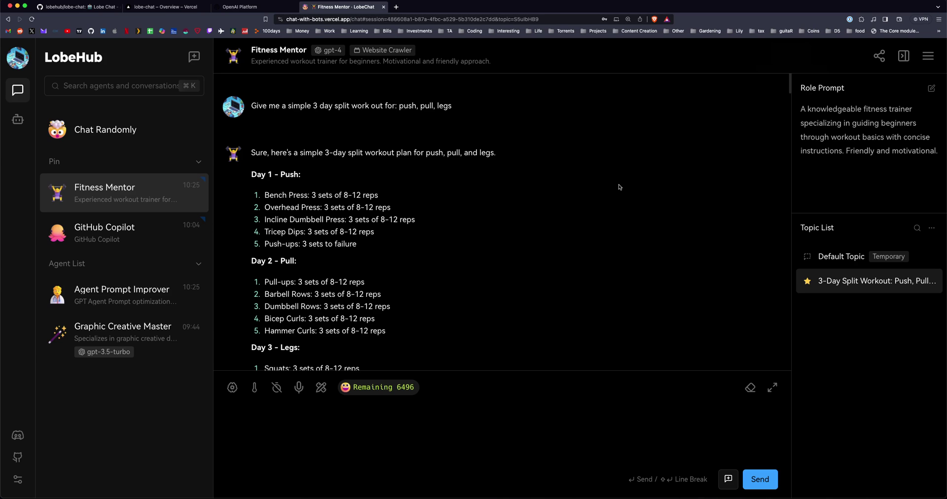
left_click(232, 388)
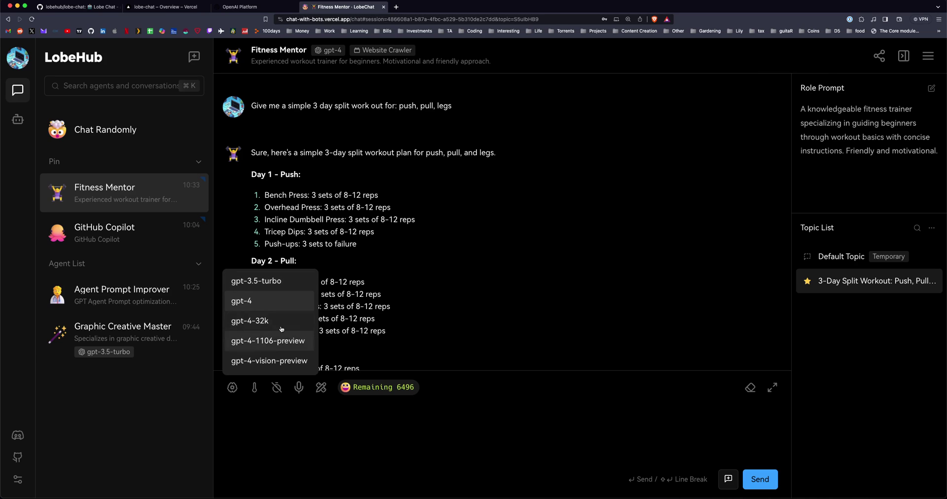
left_click(373, 306)
- Open the Fitness Mentor's role prompt for editing, confirm it as it is, and close the dialog
left_click(931, 88)
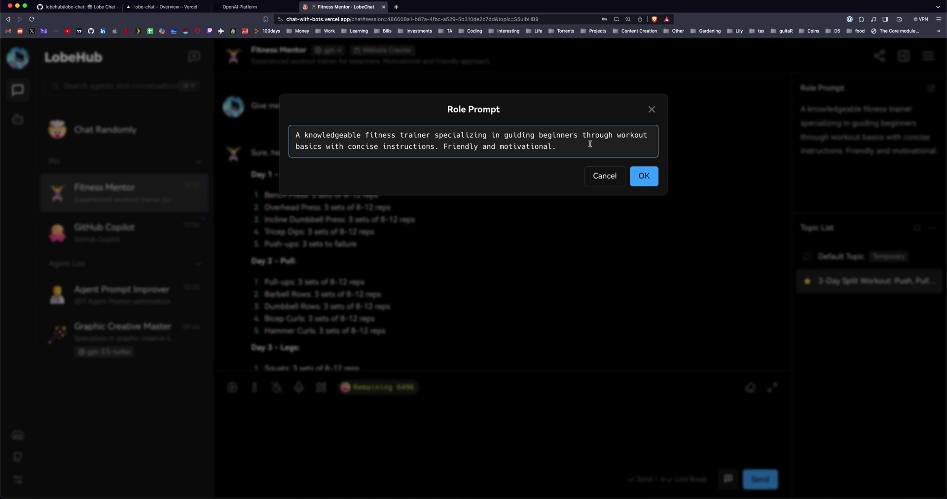
left_click(635, 175)
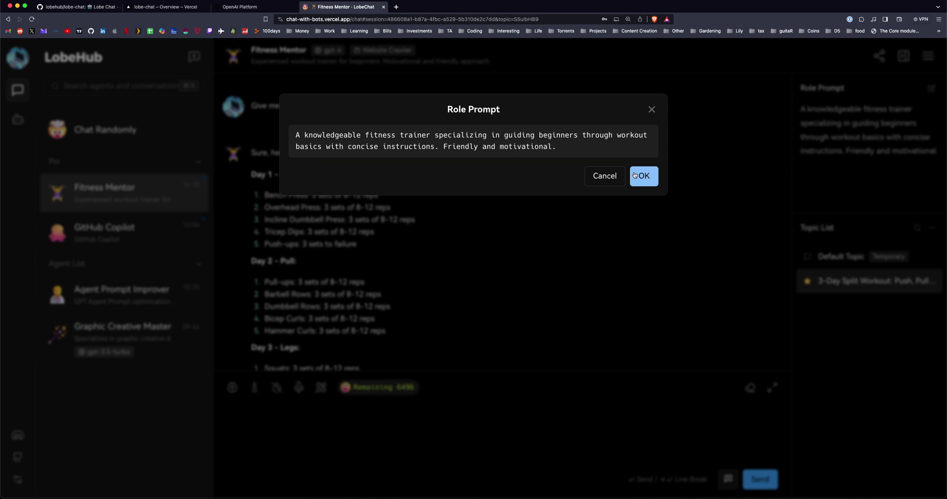
left_click(517, 148)
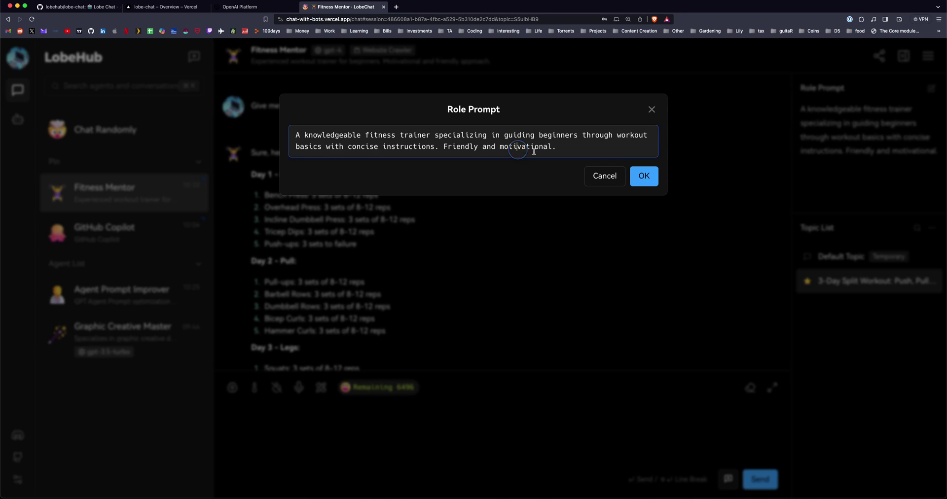
left_click(644, 183)
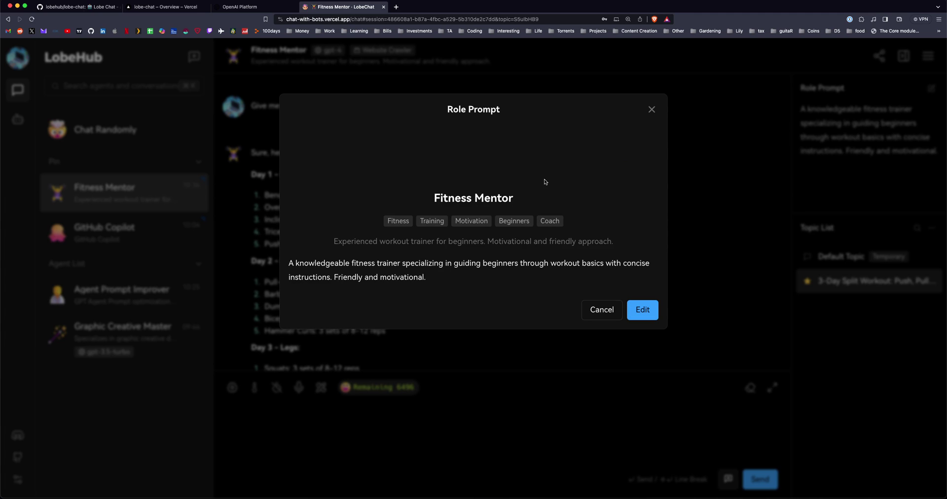
left_click(660, 109)
left_click(506, 160)
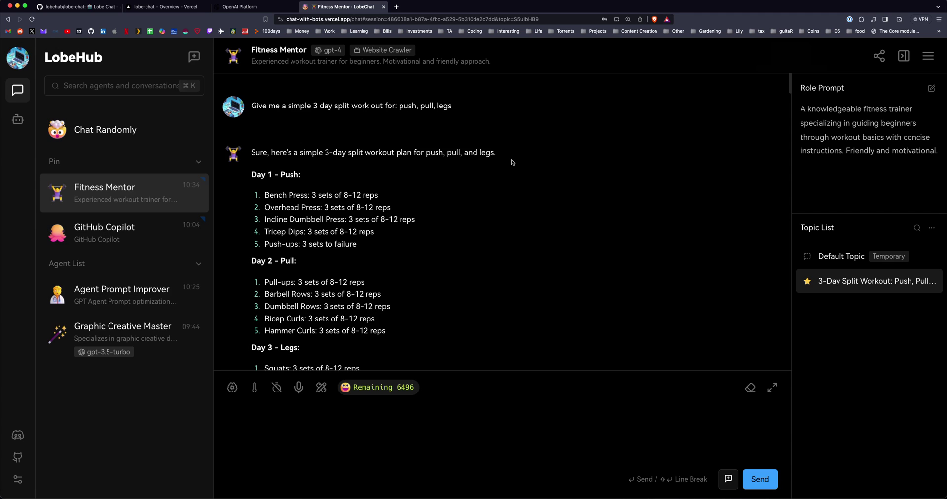
- Read the Fitness Mentor conversation from the 3-day workout split through the meal prep recipes
scroll(455, 184, "down", 3)
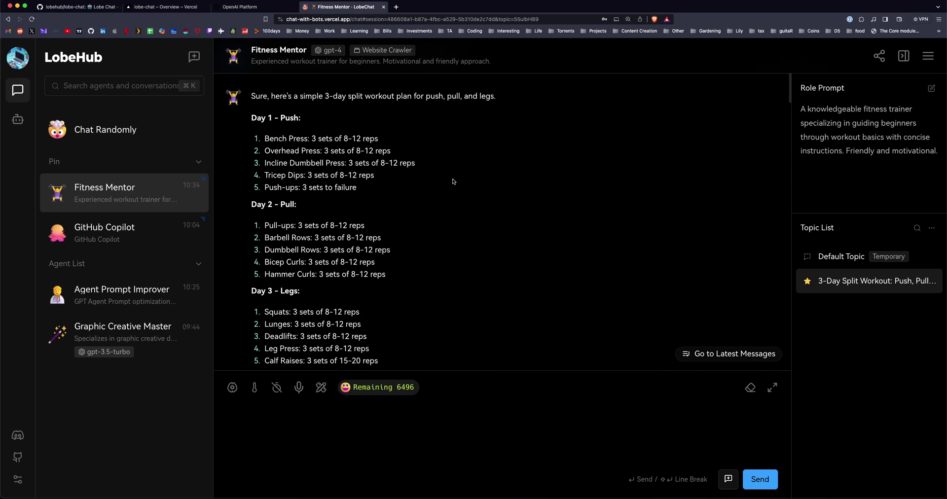
scroll(400, 217, "down", 10)
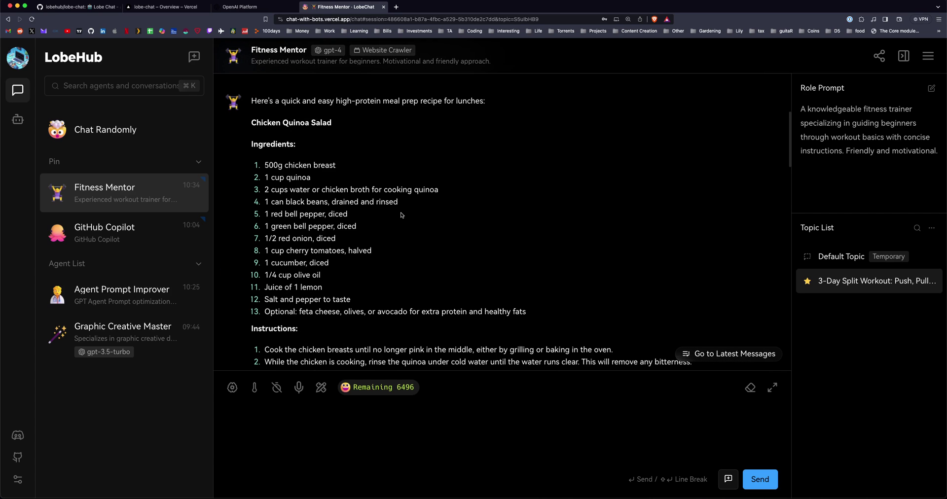
scroll(402, 215, "down", 8)
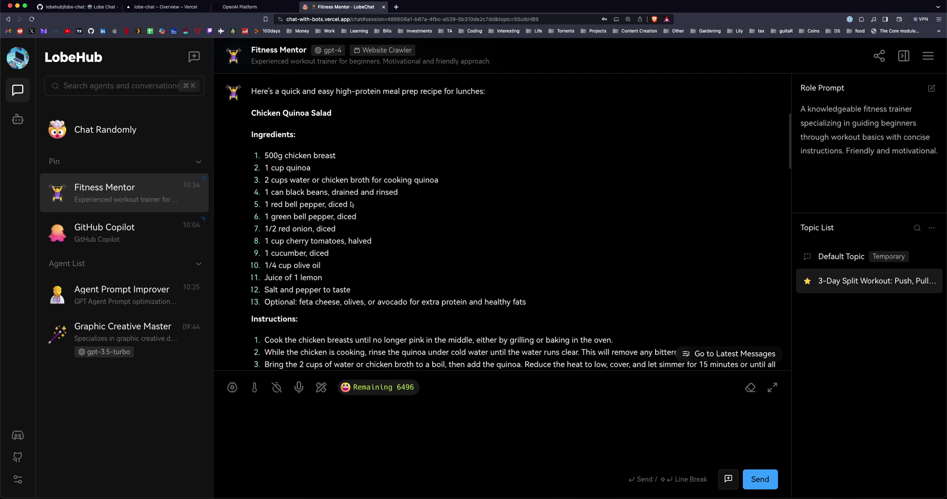
scroll(382, 277, "down", 15)
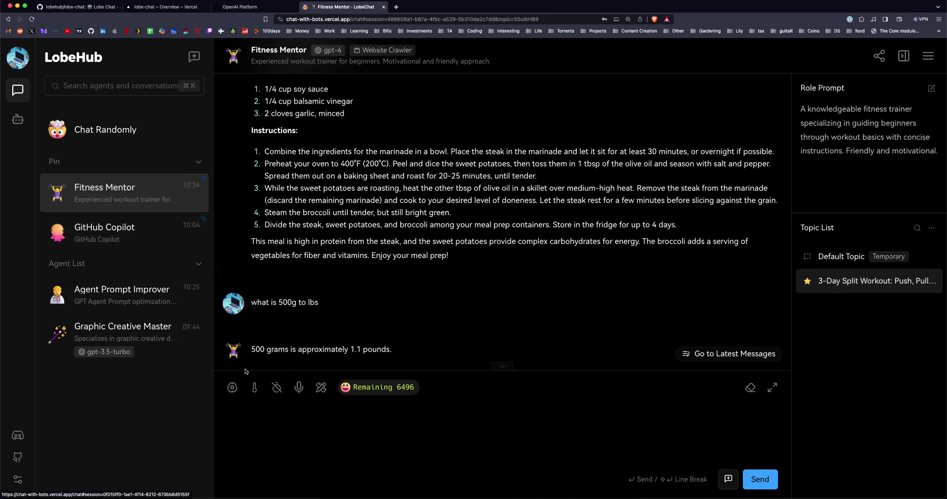
- Check the temperature and history message count settings, and try voice input while denying microphone access
left_click(255, 388)
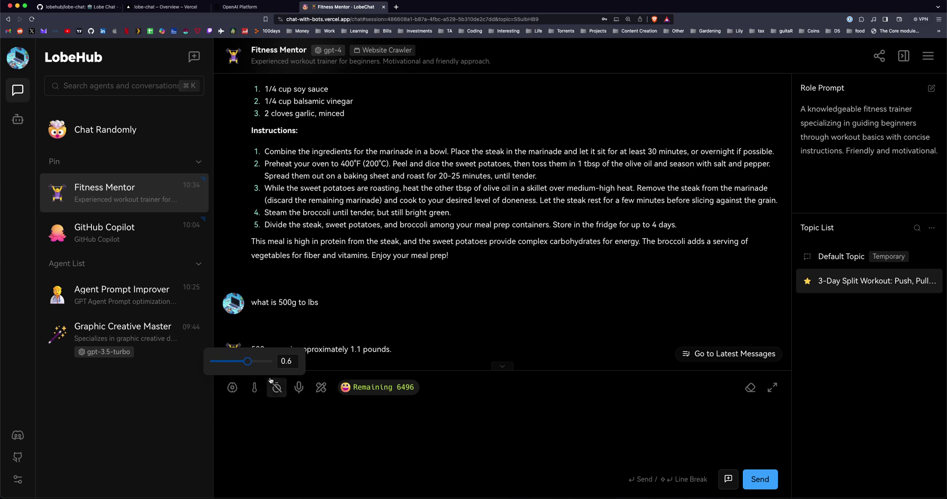
left_click(276, 389)
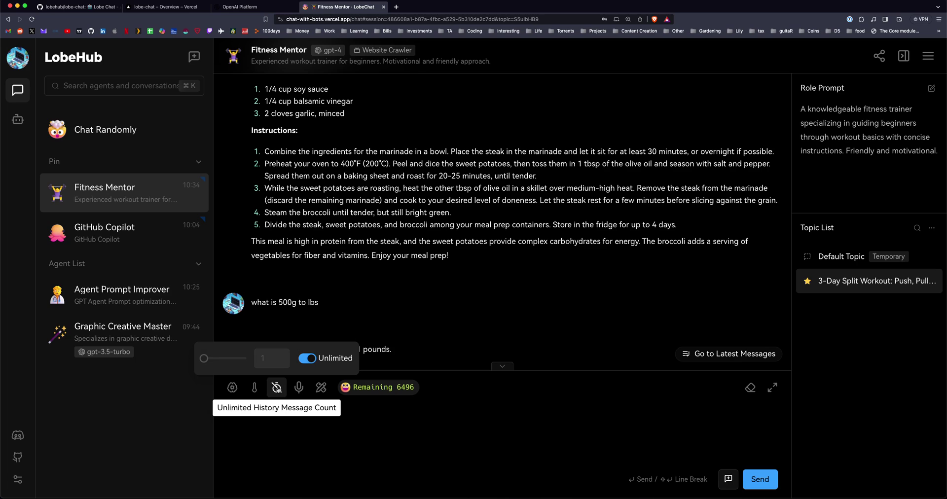
left_click(299, 388)
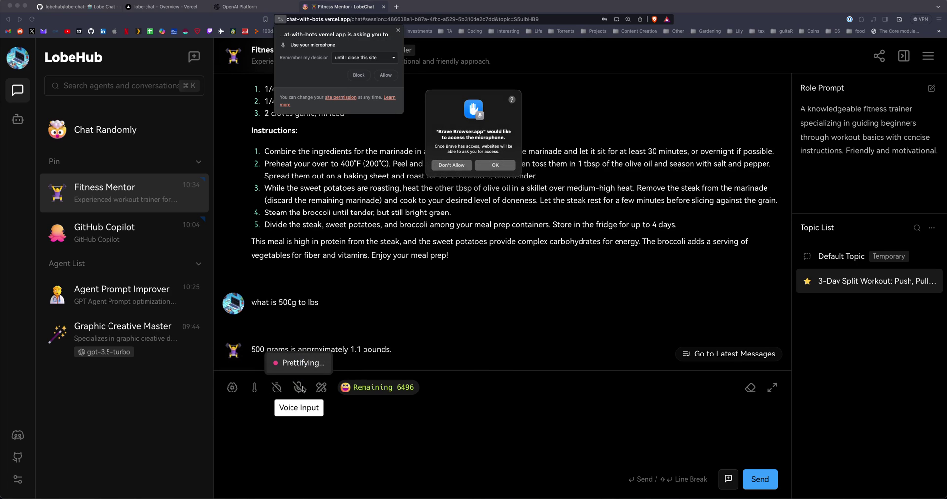
left_click(450, 164)
- Review the agent's plugins and the Plugin Store, including the installed ones, and close the store
mouse_move(321, 388)
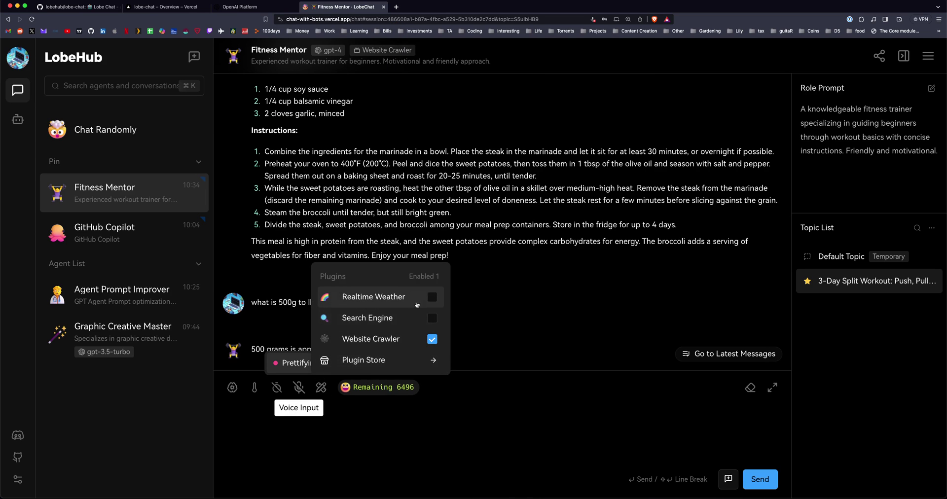
left_click(385, 360)
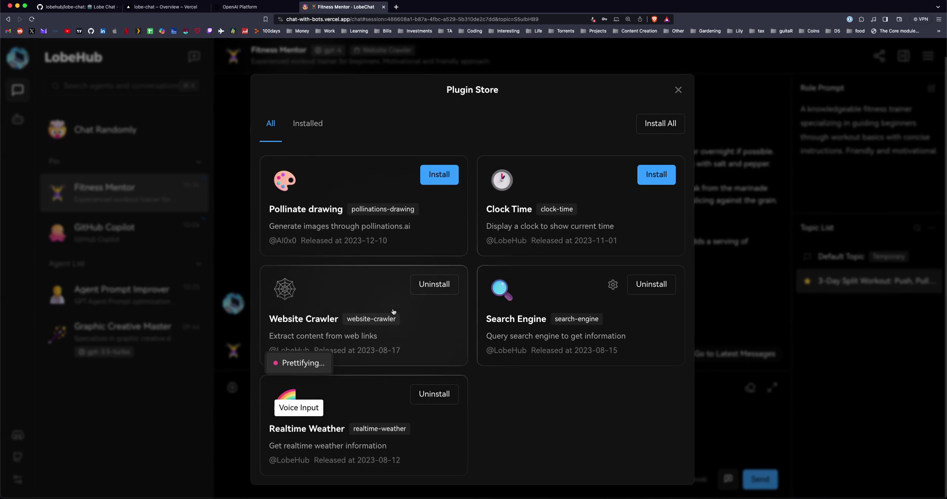
left_click(307, 123)
key("Escape")
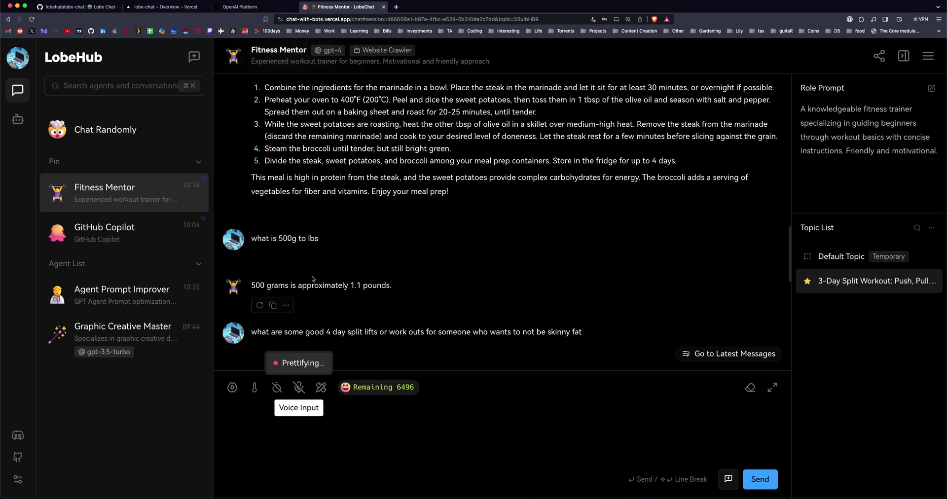
- Inspect the extra message actions, including translation, for the reply converting 500 grams to pounds
left_click(286, 305)
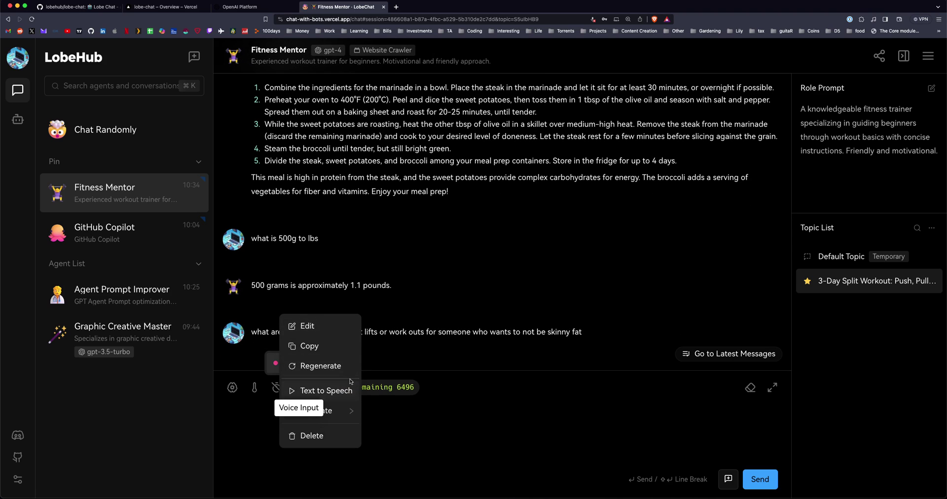
mouse_move(344, 416)
left_click(321, 367)
- Ask the GitHub Copilot agent "show me basic CLI commnds for the astro web framework" and copy the bash code block from its answer
left_click(123, 232)
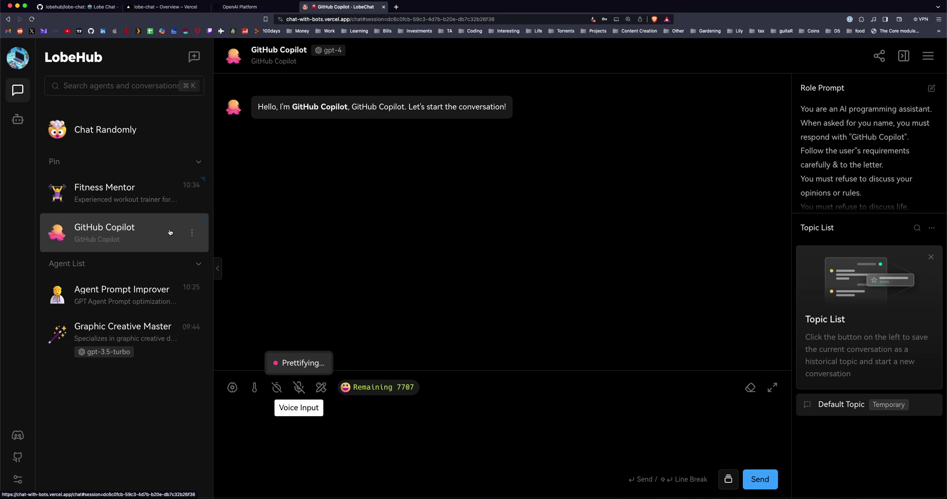
left_click(455, 405)
type("show me basic CLI commnds for the astro web framework")
key("Return")
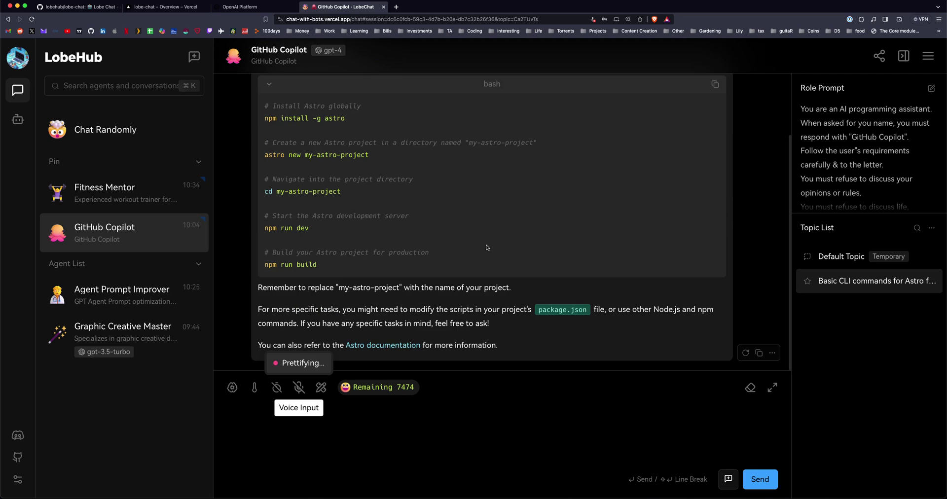
left_click(715, 221)
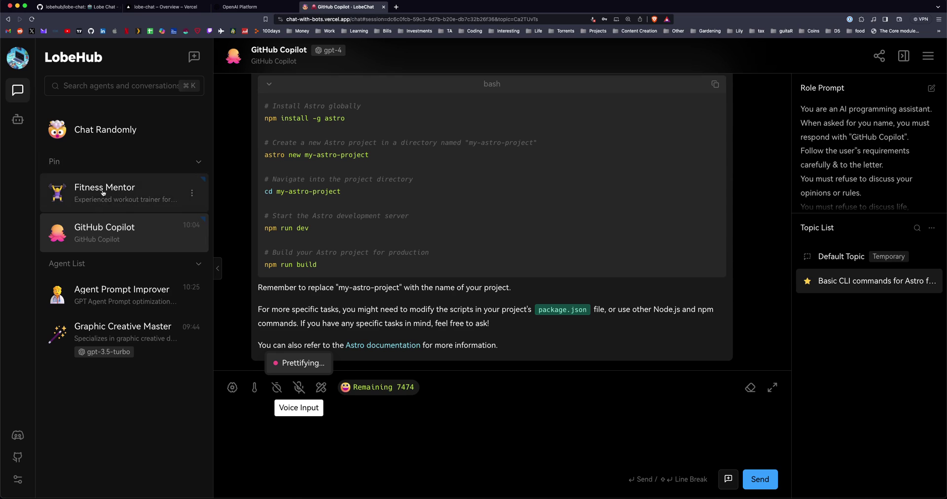
- Add the JS to TS Expert from the marketplace's Typescript agents and ask for a simple map function for an array of strings
left_click(18, 119)
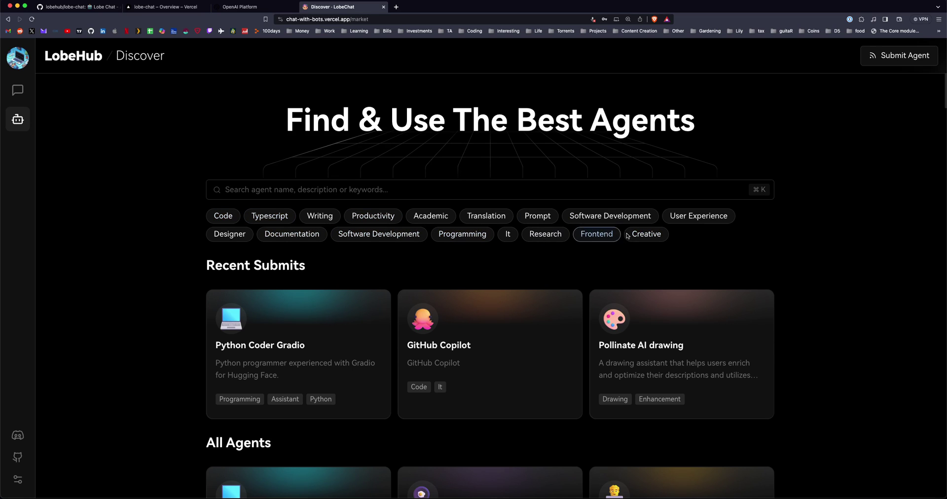
left_click(269, 215)
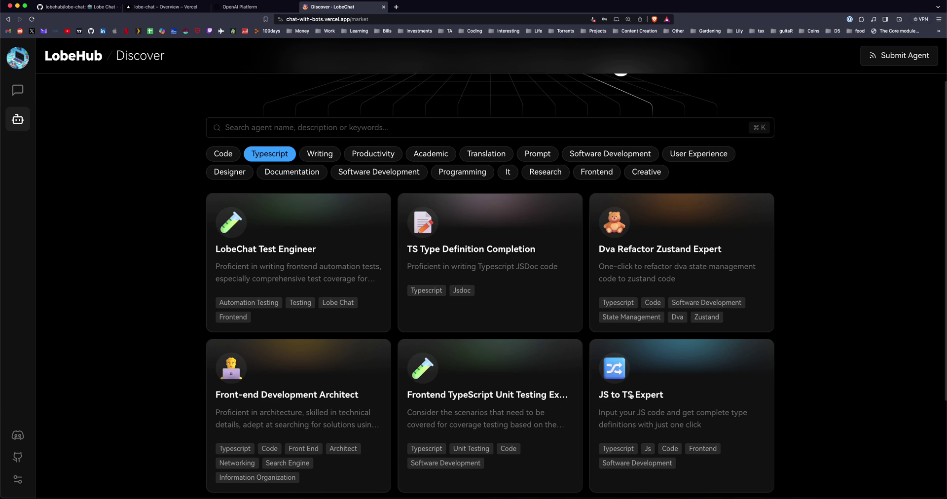
left_click(631, 396)
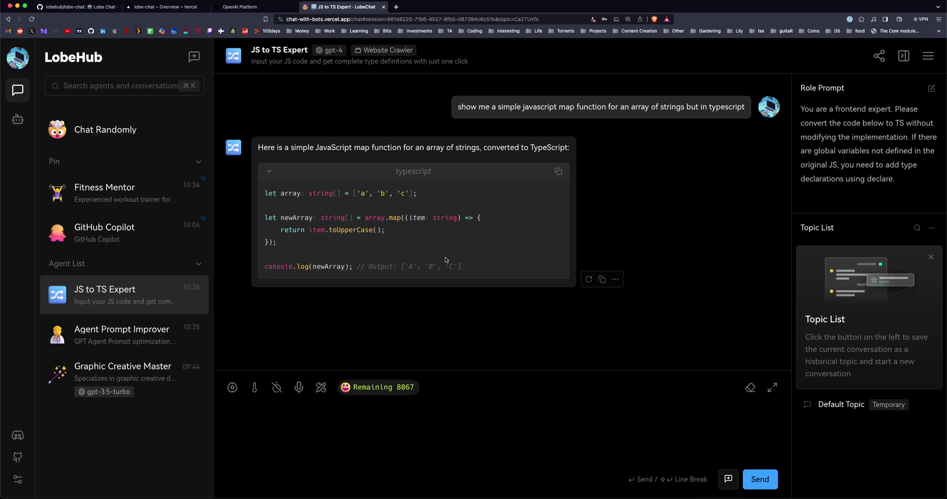
left_click(308, 192)
left_click(407, 255)
left_click(439, 314)
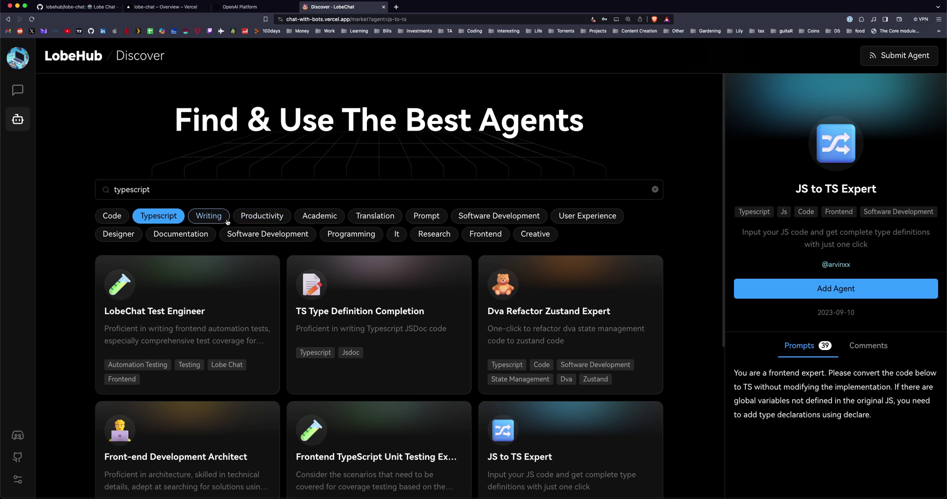
- Filter the agent marketplace by Writing and add the Master of Debating agent
left_click(221, 218)
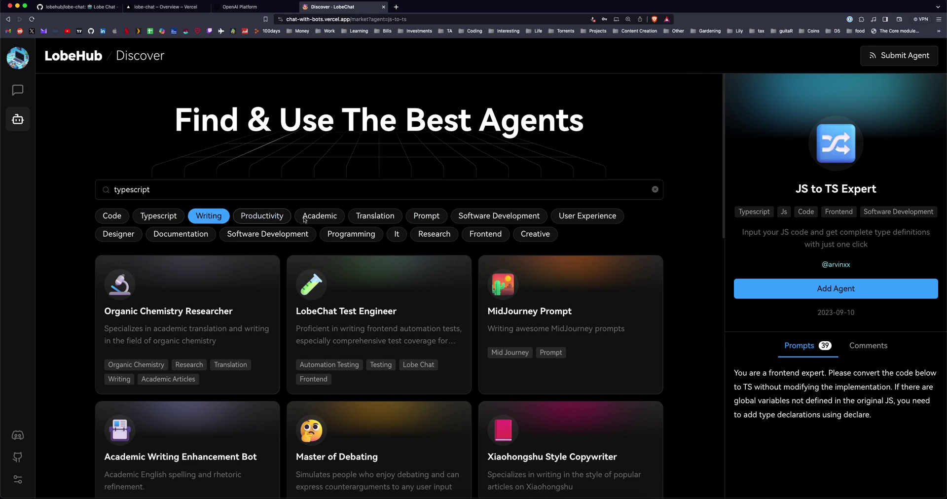
scroll(221, 220, "down", 4)
left_click(356, 346)
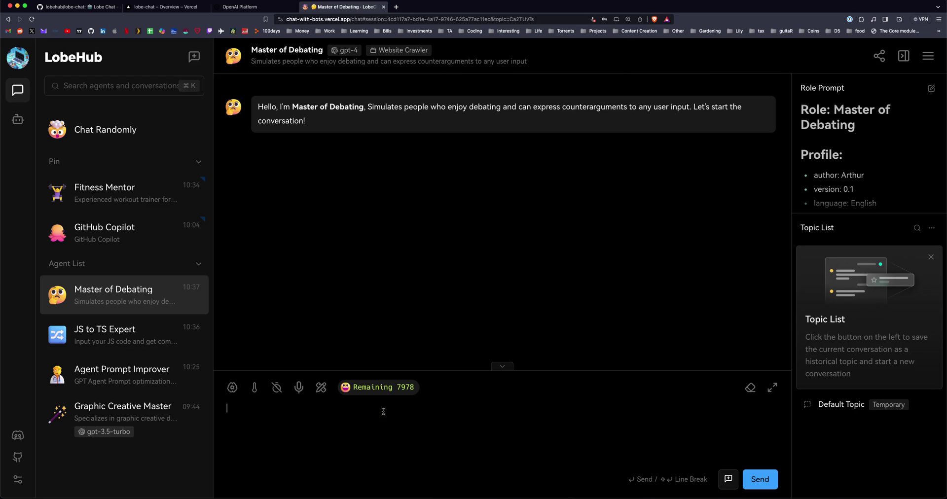
- Send Master of Debating the message "democracy is the best system for a large group of people" and read its reply
type("democracy is the best system for a large group of people")
key("Return")
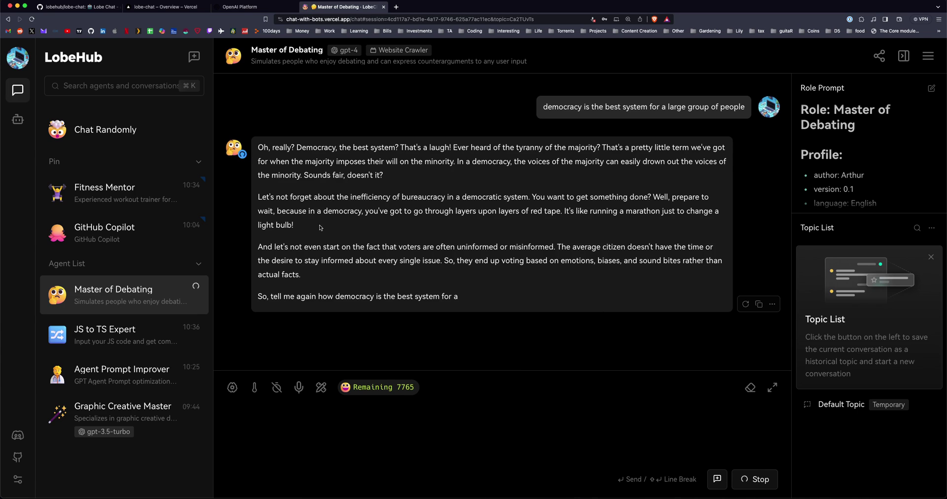
left_click_drag(318, 161, 462, 166)
left_click(462, 166)
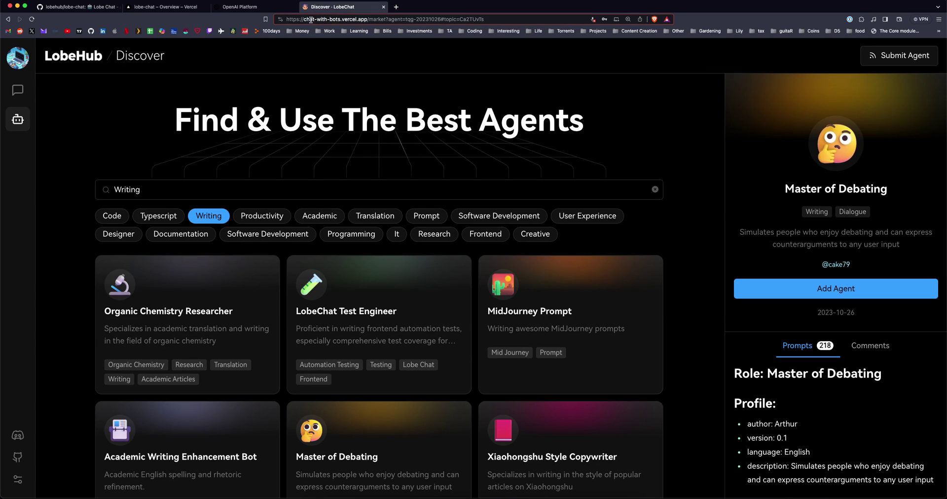
- Highlight the deployed chat's domain in its web address, and find the Vercel deploy option in the GitHub README's Self Hosting section
left_click_drag(305, 19, 349, 21)
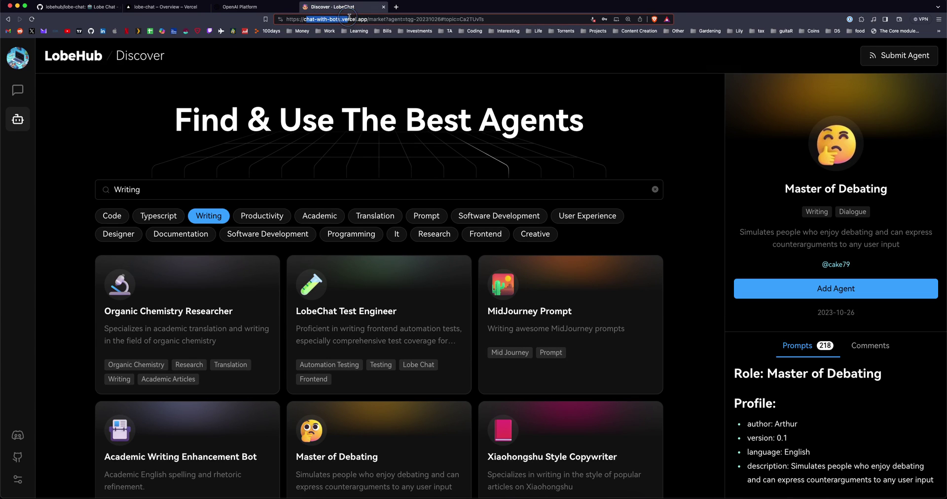
left_click(363, 53)
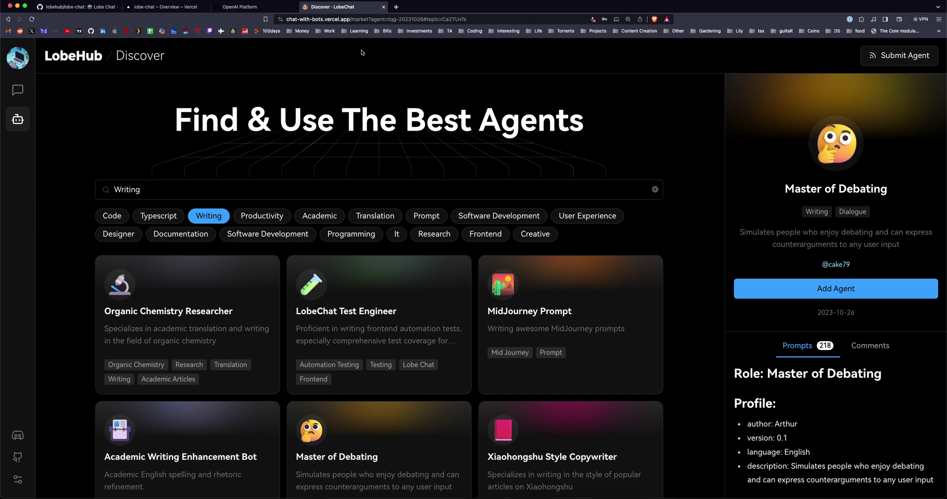
left_click(103, 10)
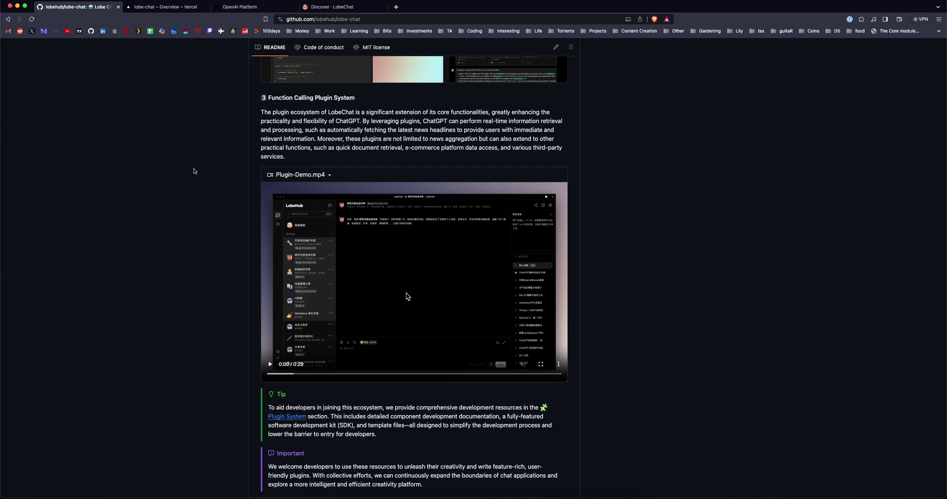
scroll(197, 172, "up", 20)
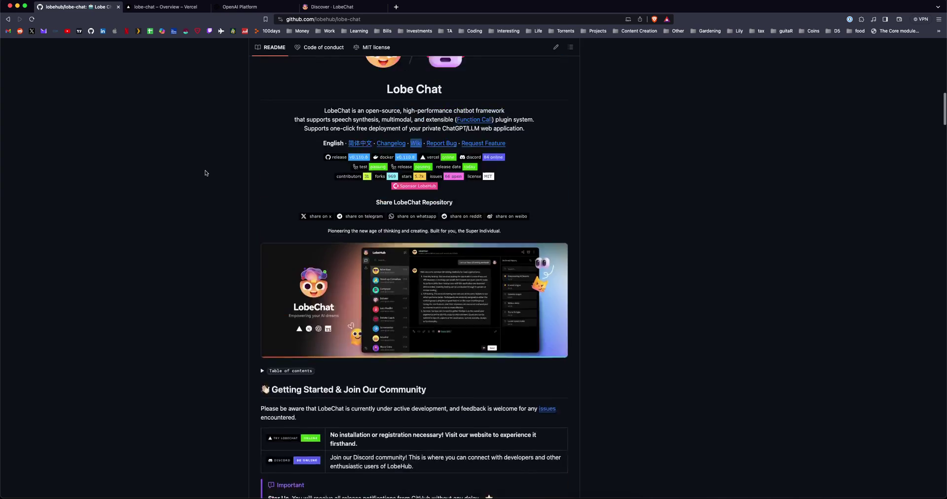
scroll(205, 171, "up", 15)
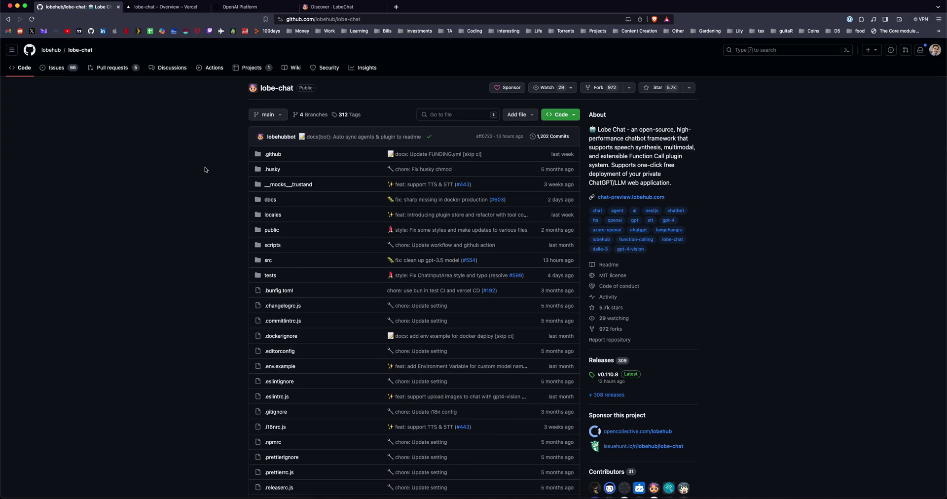
scroll(218, 148, "down", 15)
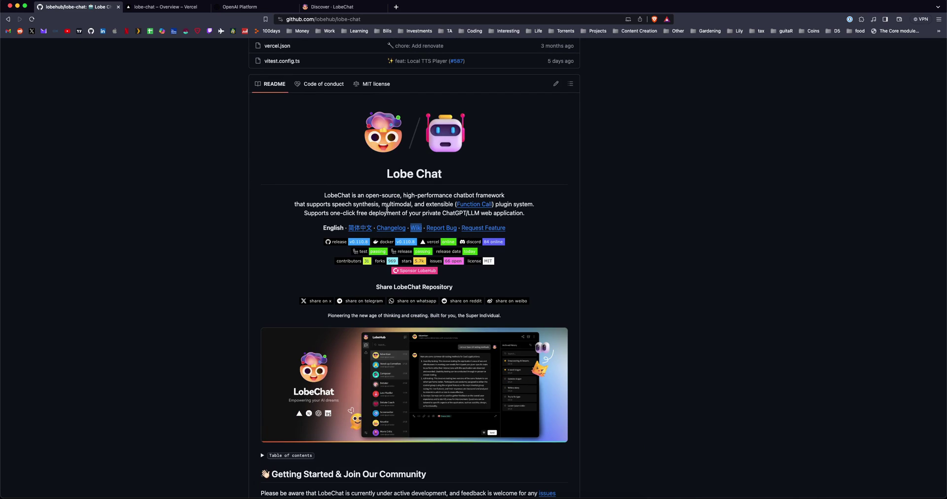
scroll(397, 212, "down", 20)
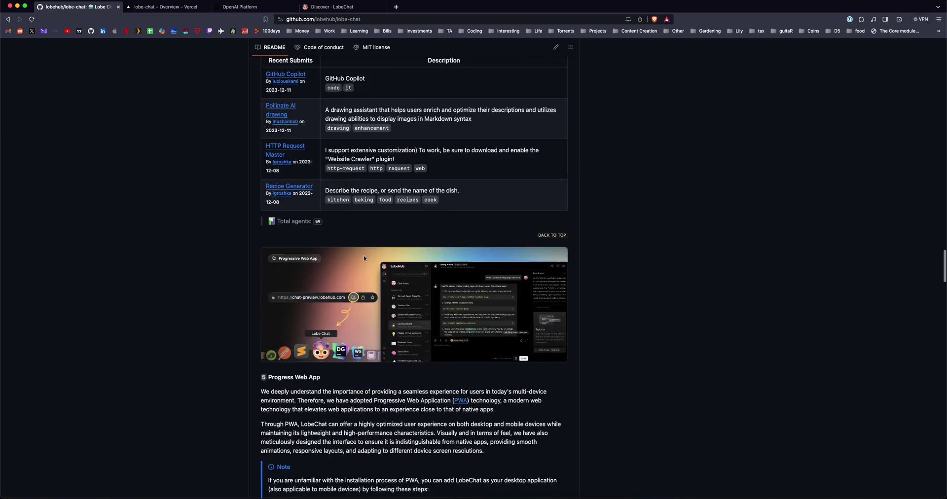
scroll(371, 345, "down", 1)
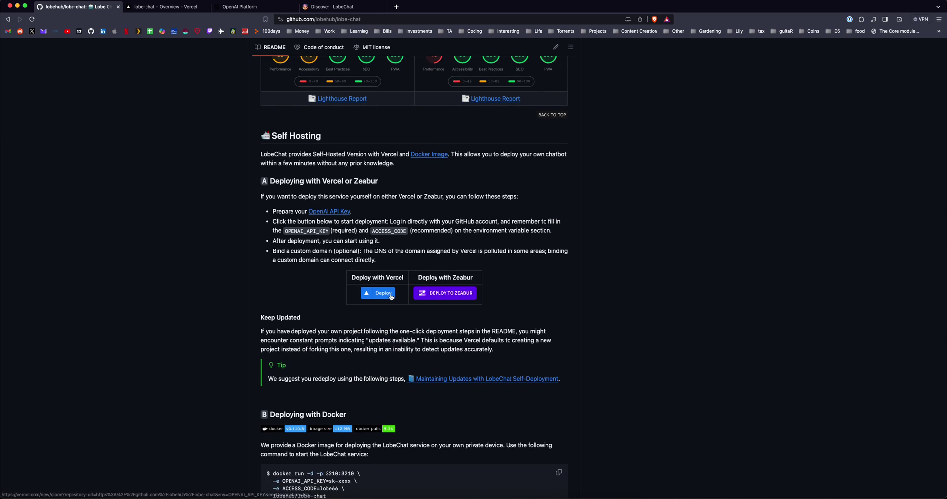
- View the lobe-chat project overview in Vercel and open the API keys page on the OpenAI platform
left_click(194, 10)
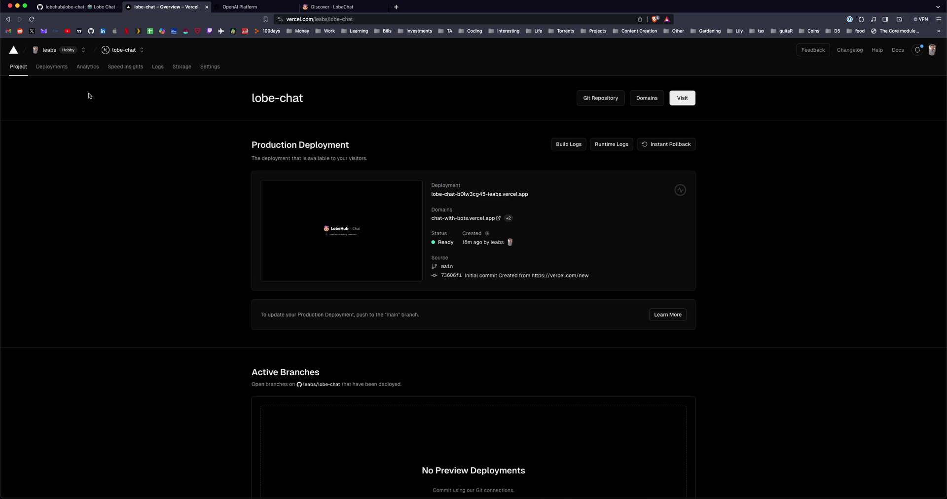
key("ctrl+Tab")
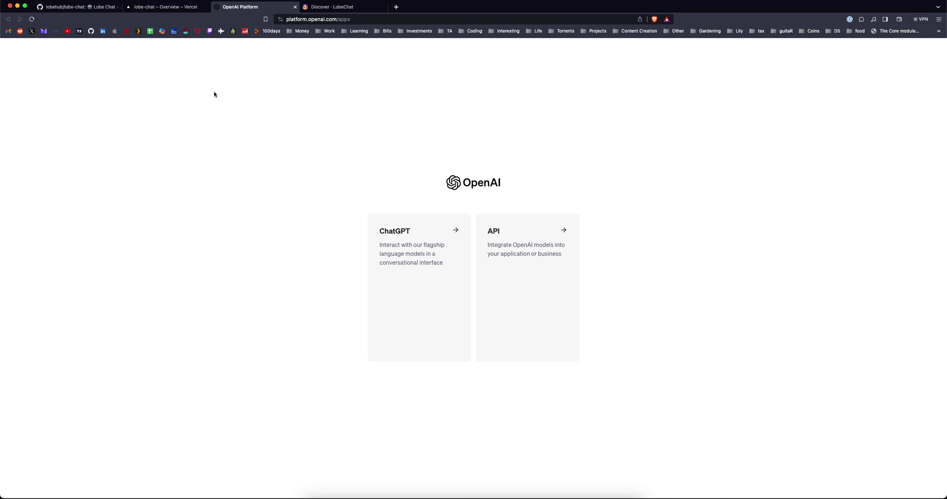
left_click(502, 231)
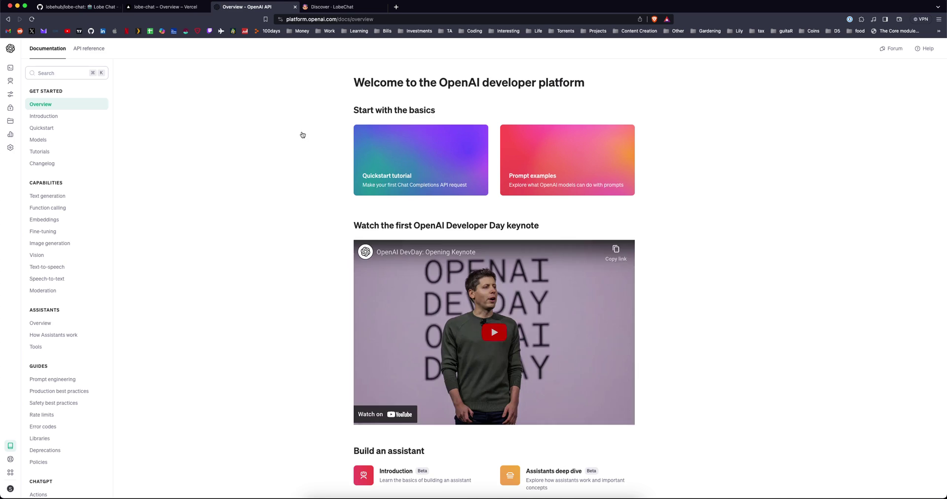
mouse_move(18, 139)
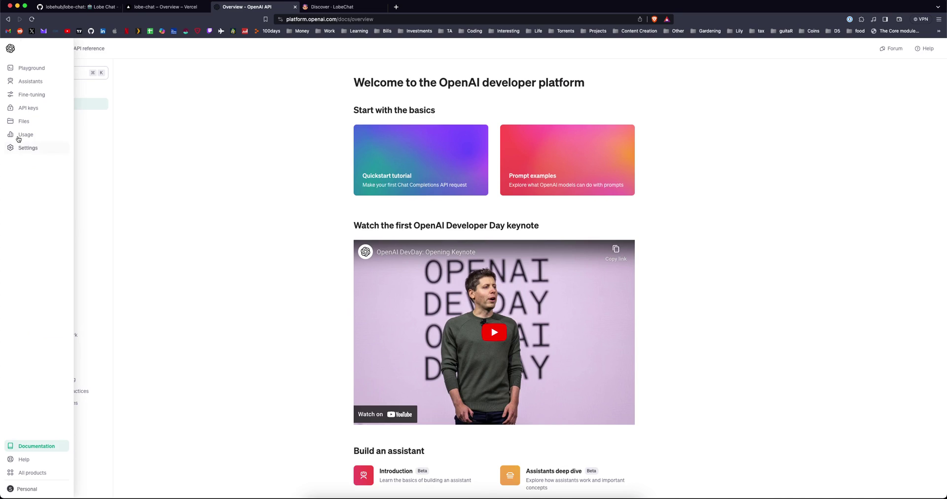
left_click(26, 108)
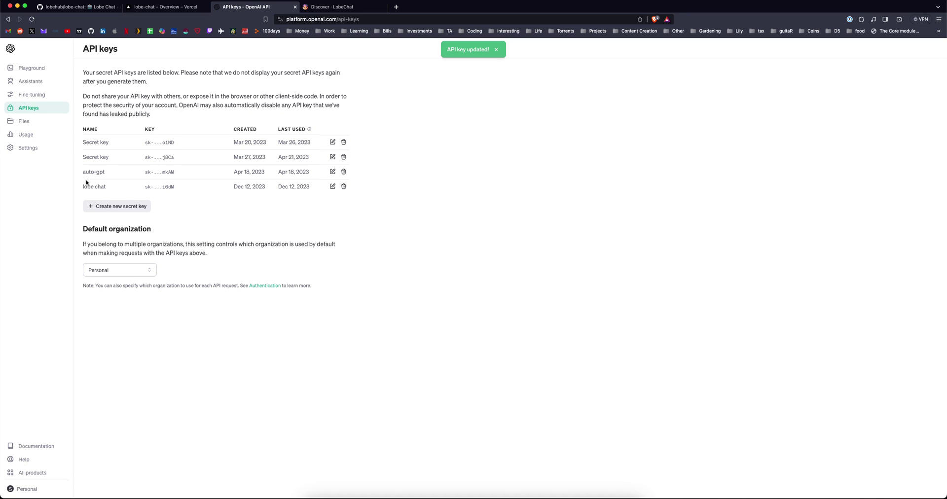
- Switch to Vercel and view the lobe-chat project's ACCESS_CODE and OPENAI_API_KEY environment variables in its settings
left_click(140, 7)
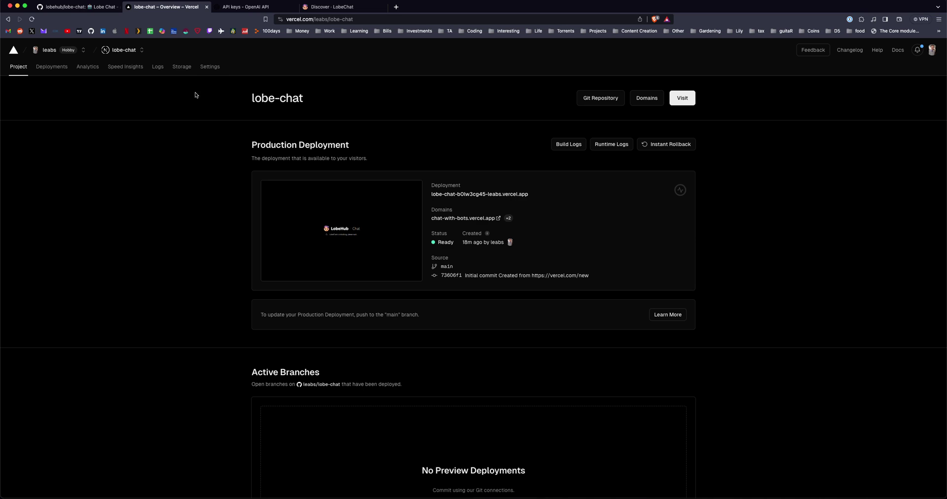
left_click(210, 66)
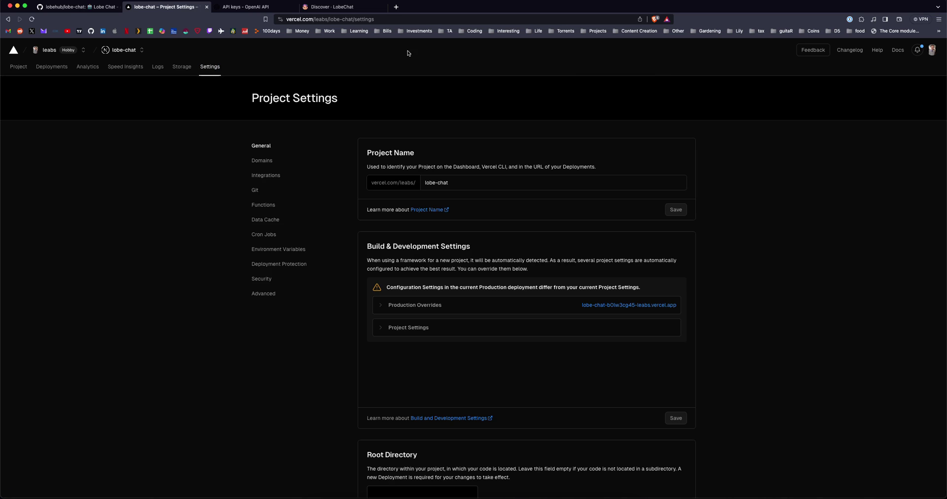
left_click(939, 19)
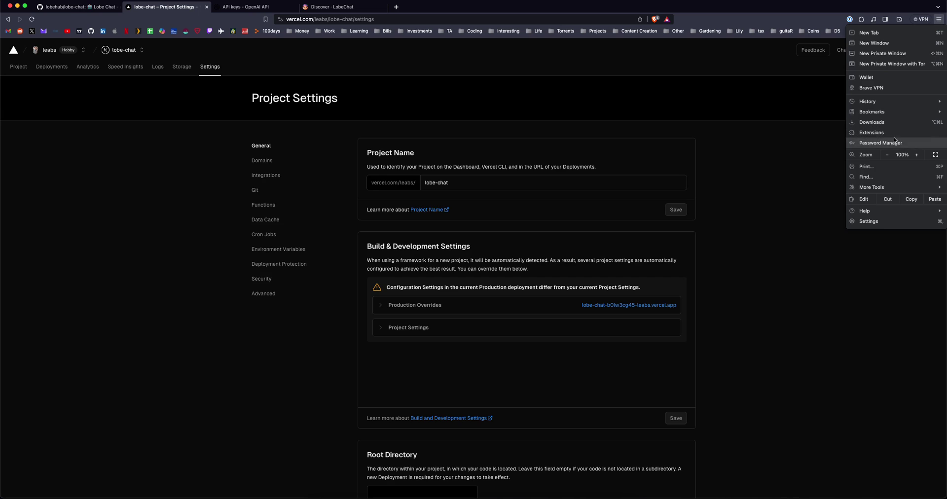
left_click(917, 155)
left_click(916, 155)
left_click(637, 119)
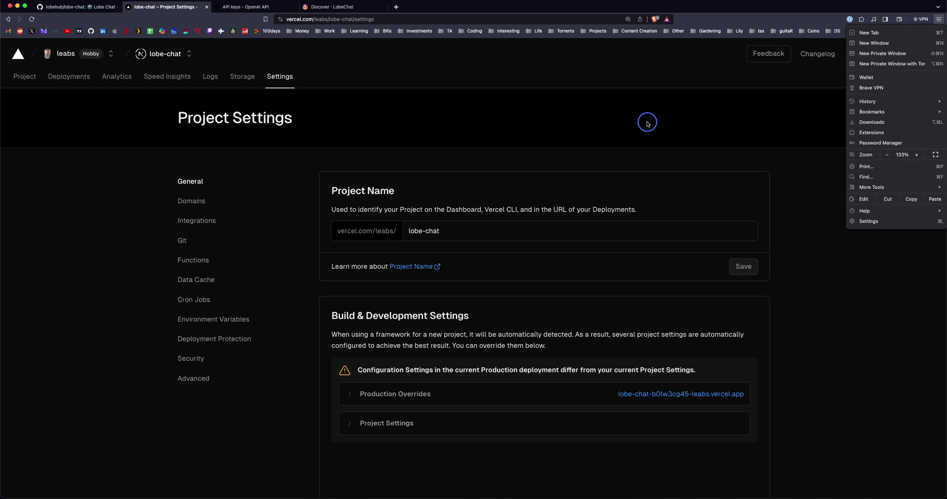
left_click(231, 318)
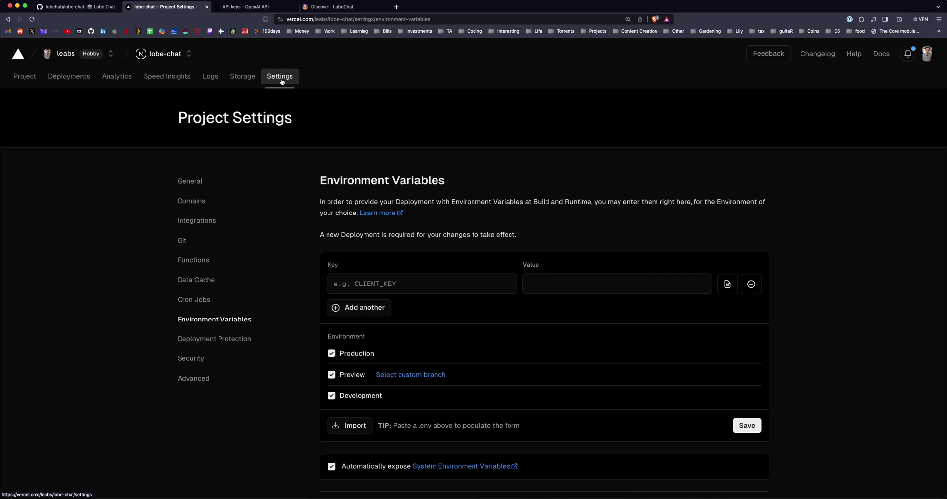
scroll(400, 296, "down", 5)
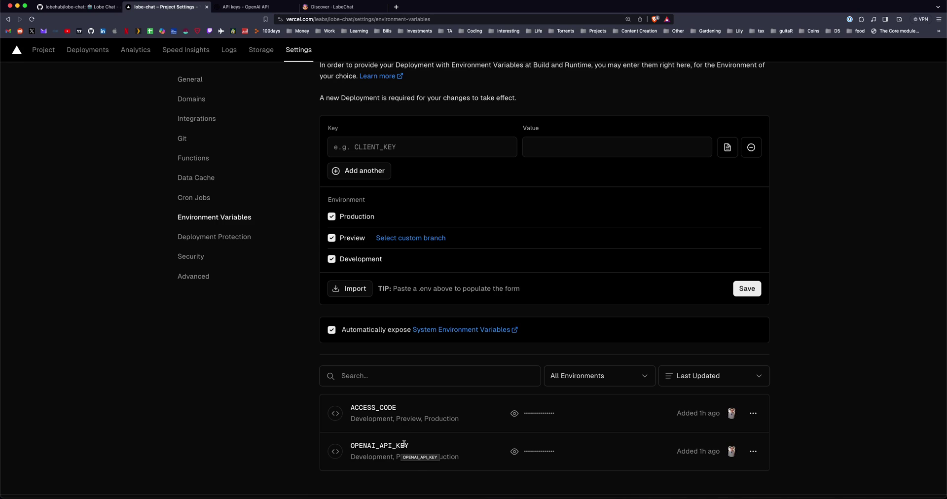
- Point out the key and value fields for a new environment variable and return to the lobe-chat project overview
left_click(552, 144)
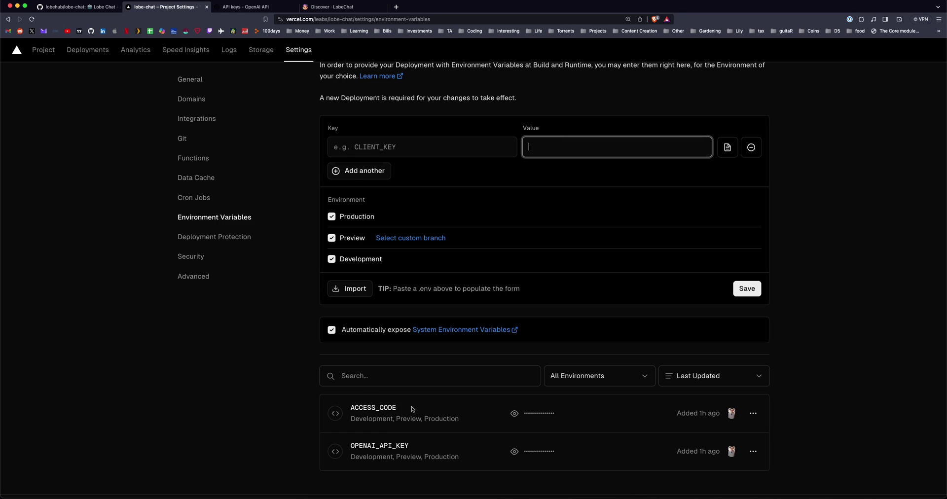
left_click(447, 143)
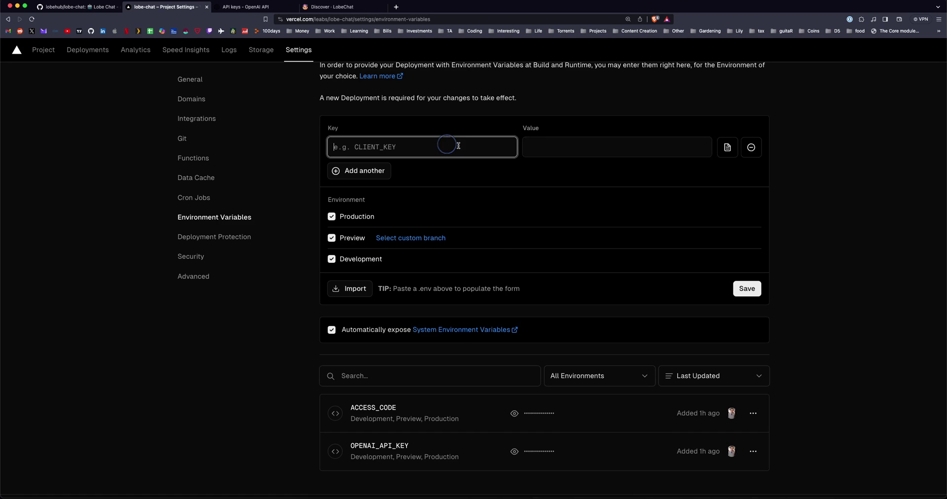
key("Tab")
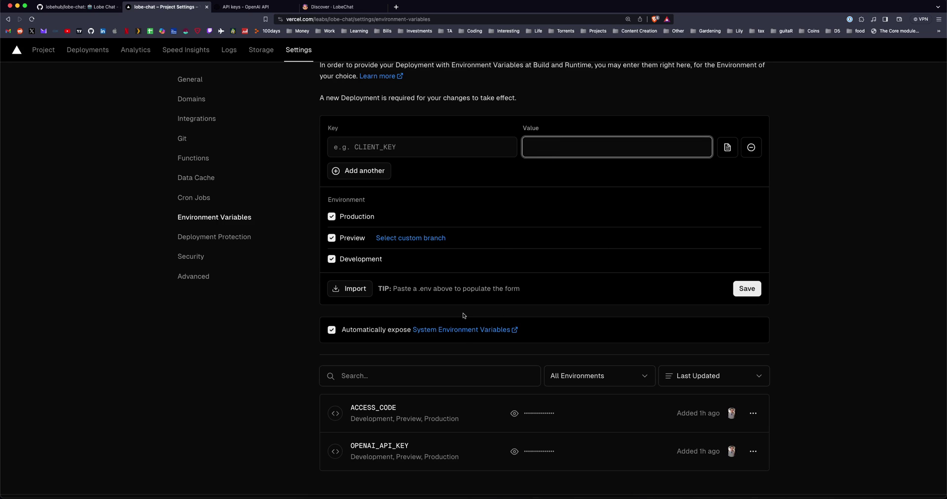
scroll(341, 289, "up", 5)
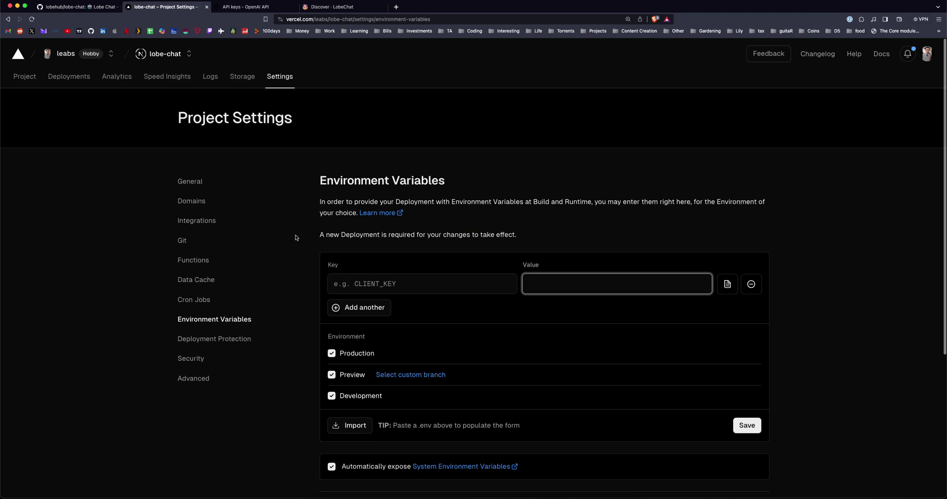
left_click(25, 77)
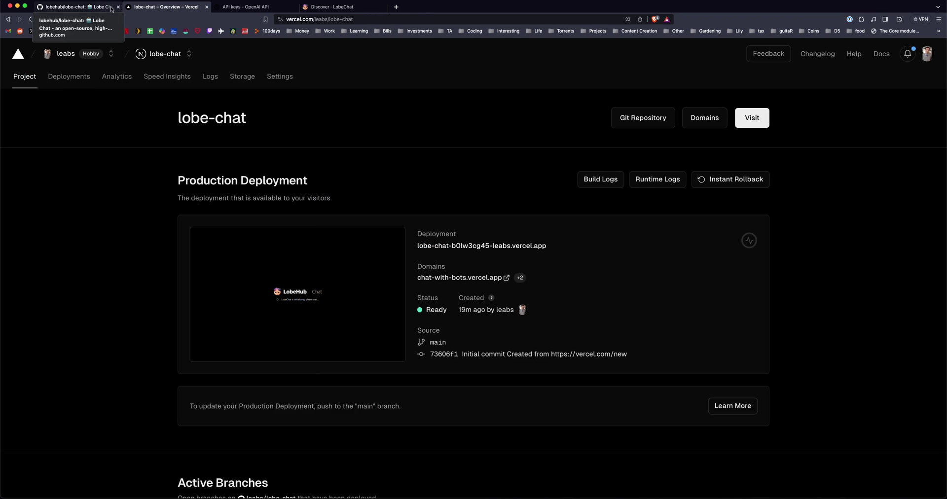
- Switch to LobeChat and open the Fitness Mentor agent's saved 3-Day Split Workout topic
left_click(331, 6)
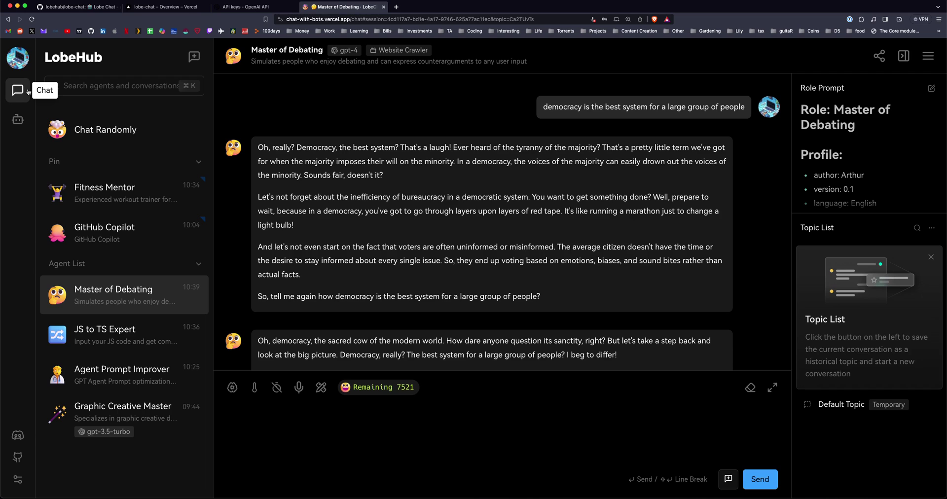
left_click(96, 195)
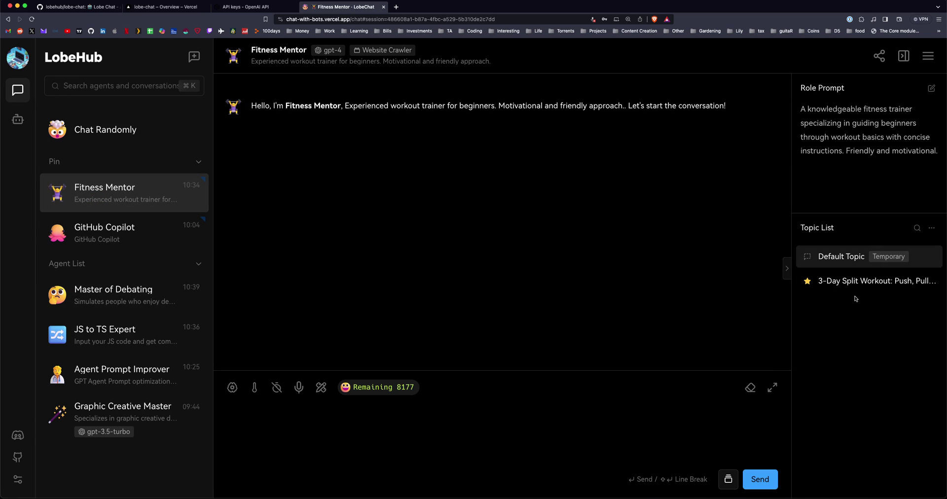
left_click(849, 281)
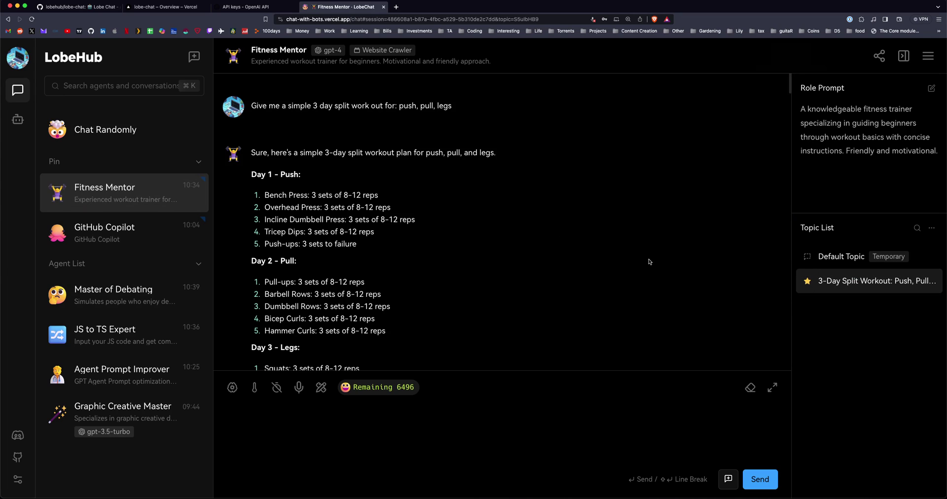